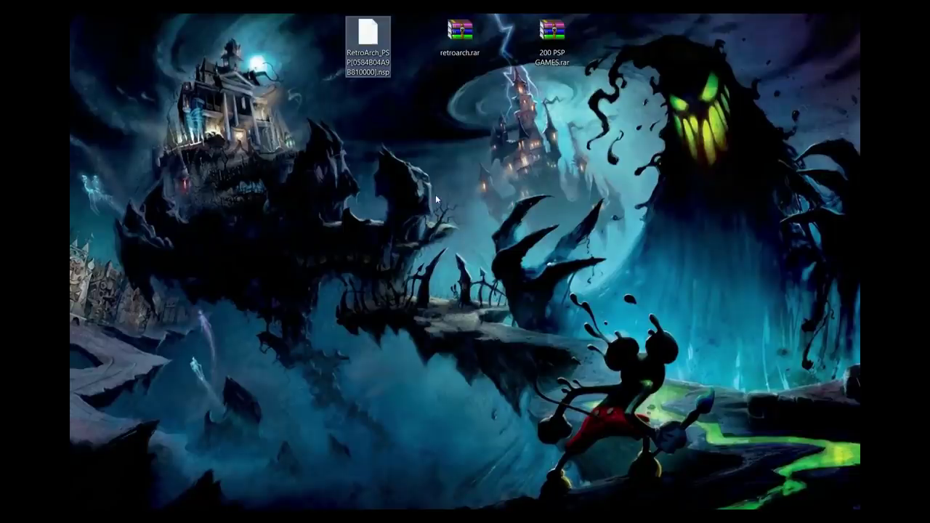
- Place the extracted retroarch folder on the desktop and move the retroarch.rar archive out of its spot
mouse_move(378, 33)
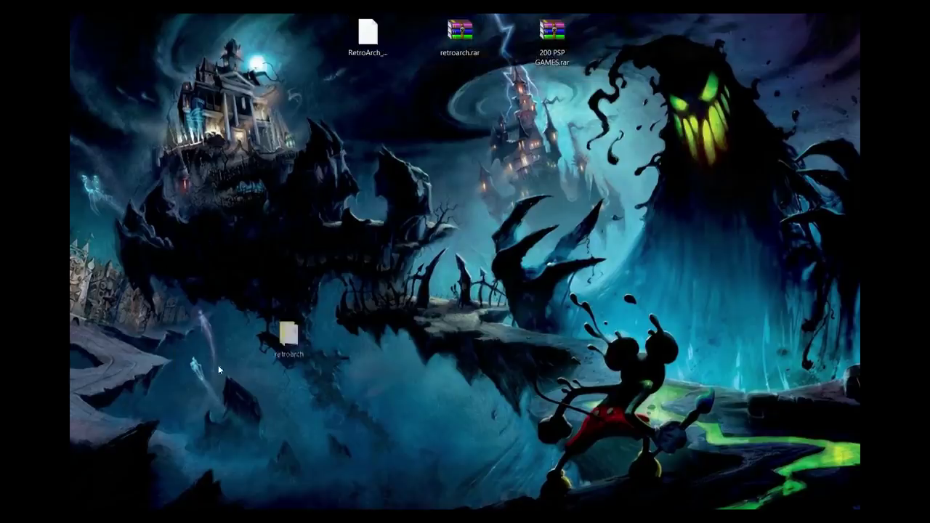
drag(284, 333, 465, 107)
drag(460, 32, 74, 382)
drag(460, 93, 460, 51)
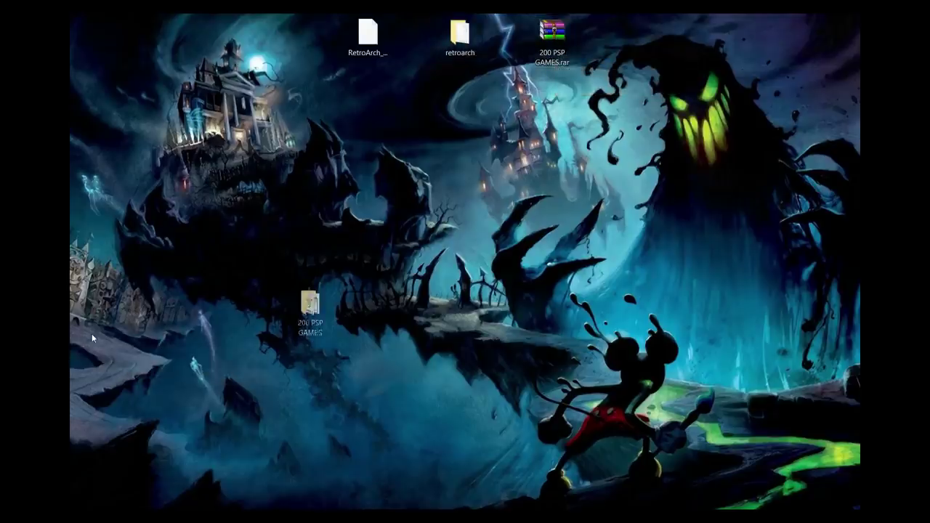
- Swap the 200 PSP GAMES archive for its extracted folder and look through the torrent files inside
mouse_move(552, 35)
mouse_down()
mouse_move(249, 209)
mouse_move(575, 89)
mouse_move(565, 48)
mouse_up()
double_click(567, 50)
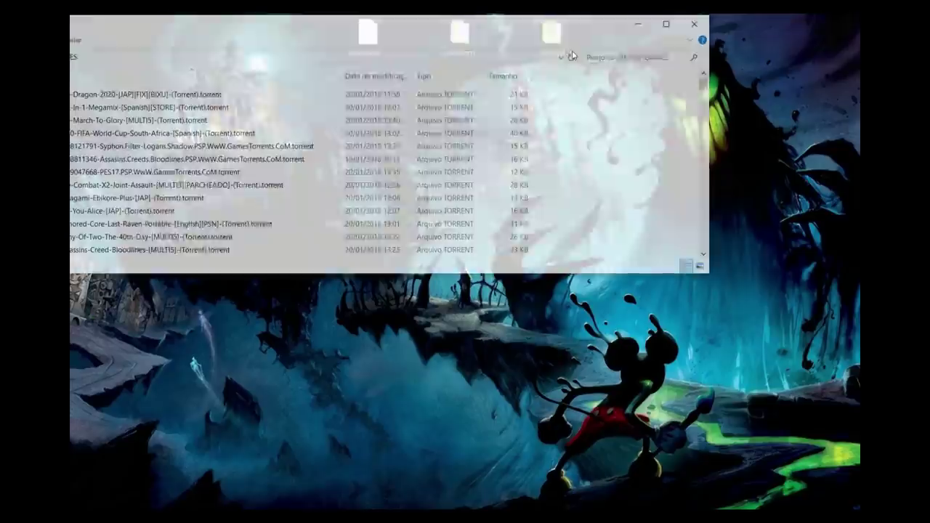
scroll(436, 225, down, 10)
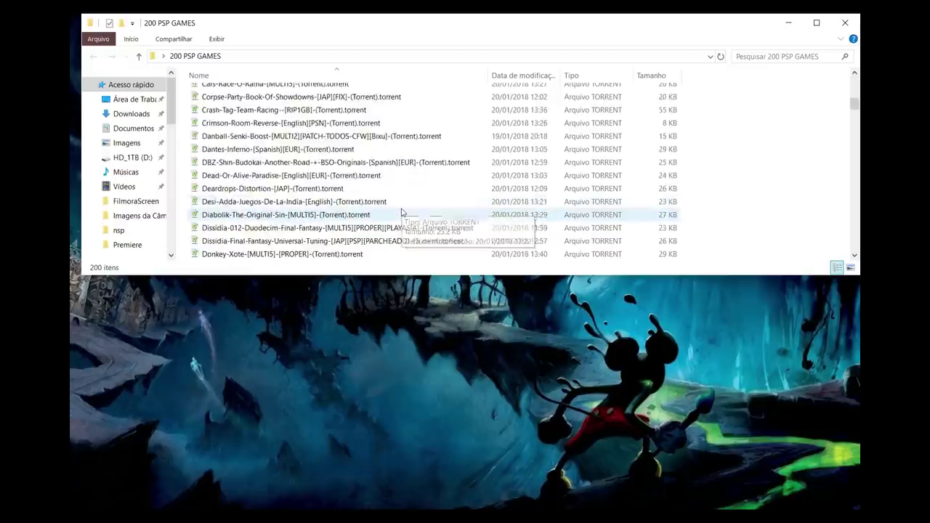
scroll(401, 213, down, 5)
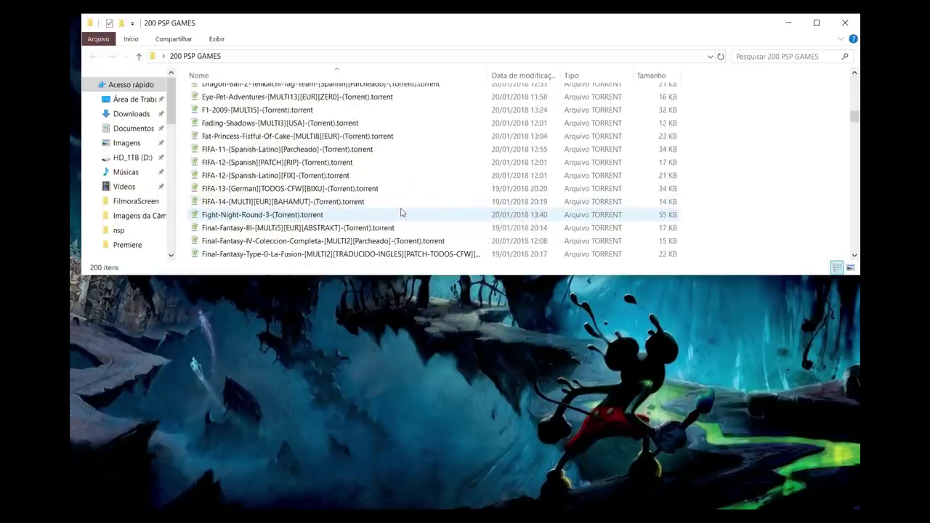
click(846, 22)
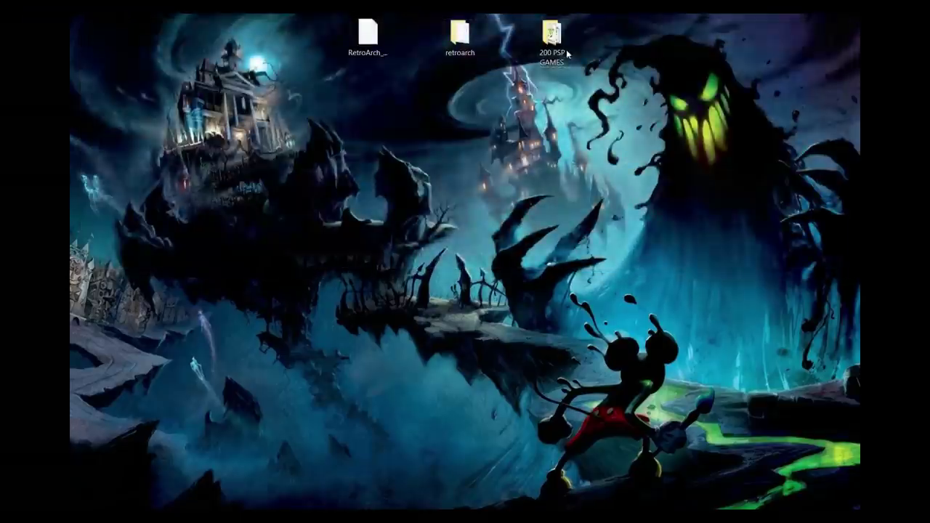
- Put the PSP ISOS folder in place of the 200 PSP GAMES folder on the desktop and check its ISO files
drag(281, 395, 553, 98)
drag(552, 37, 71, 436)
drag(551, 94, 554, 37)
double_click(554, 37)
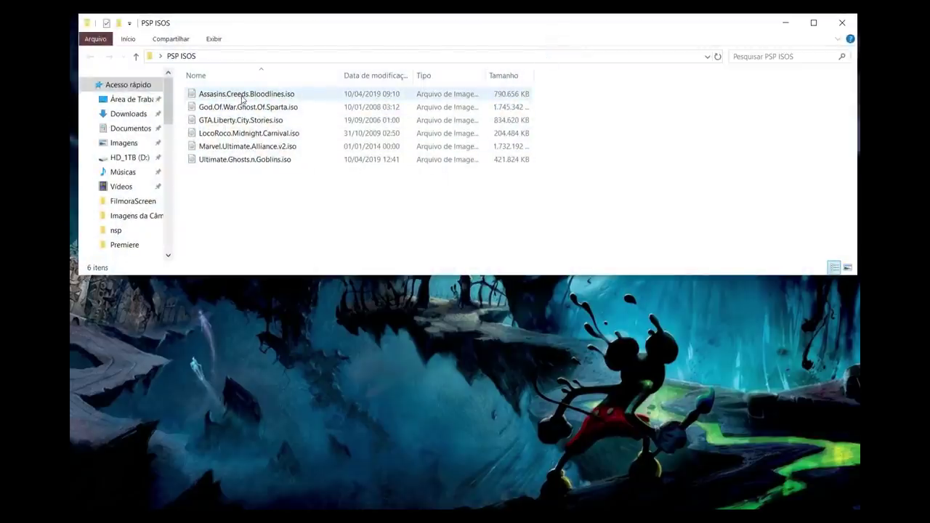
click(849, 24)
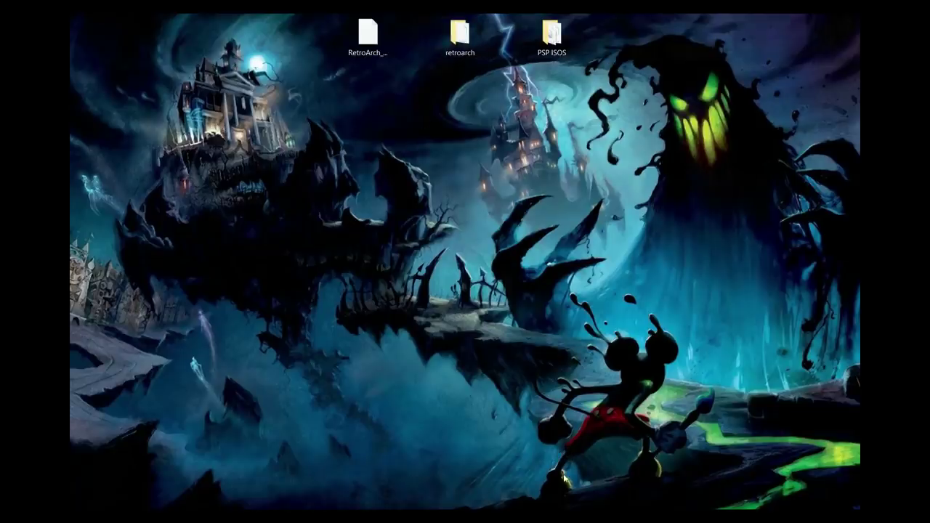
- Copy the desktop's retroarch folder and RetroArch_PSP .nsp file to the root of the NBan_128Gb (H:) card
click(499, 472)
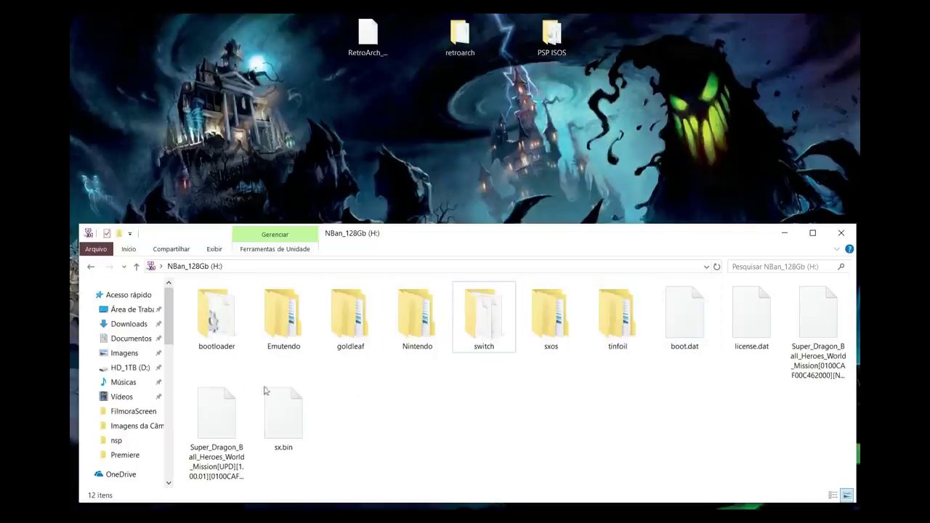
click(460, 40)
drag(460, 40, 377, 429)
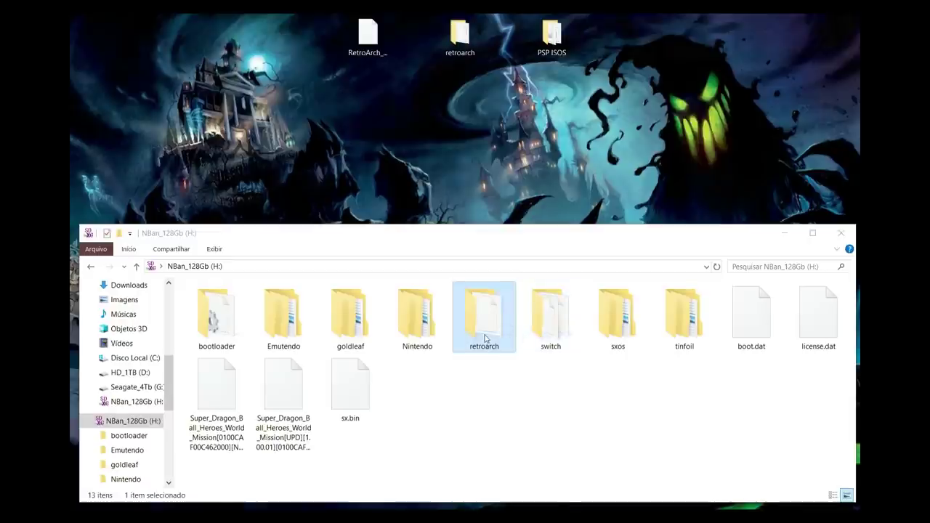
click(367, 37)
drag(367, 40, 463, 402)
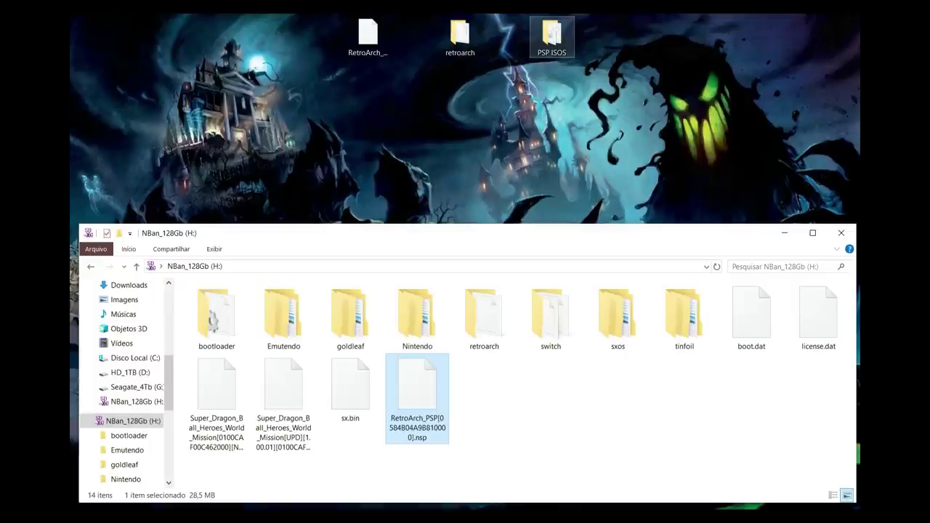
- Open the desktop's PSP ISOS folder and the card's retroarch/roms/Sony - PlayStation Portable folder in separate windows
double_click(552, 38)
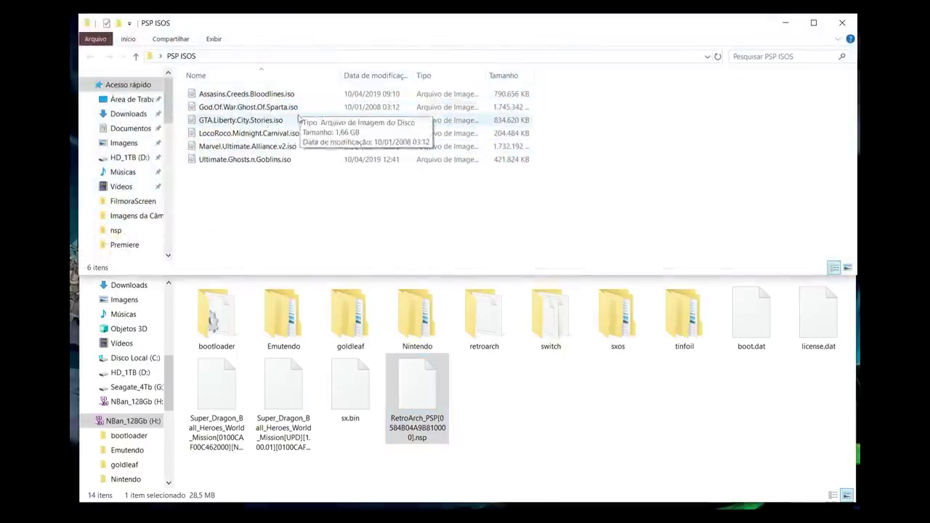
click(521, 422)
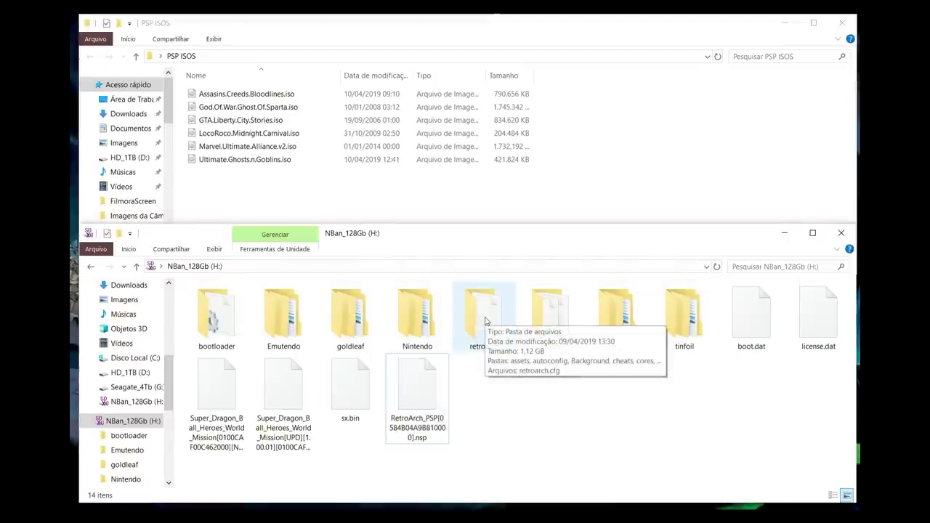
double_click(486, 321)
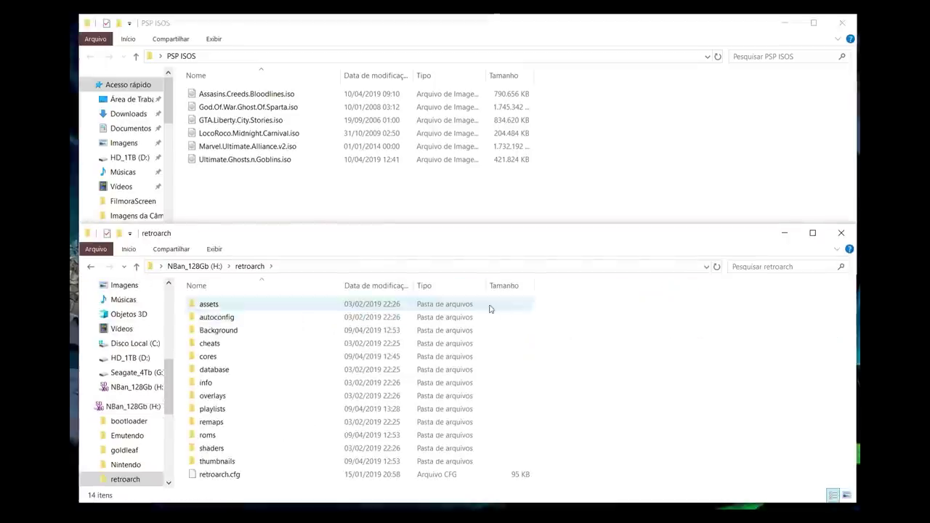
double_click(243, 436)
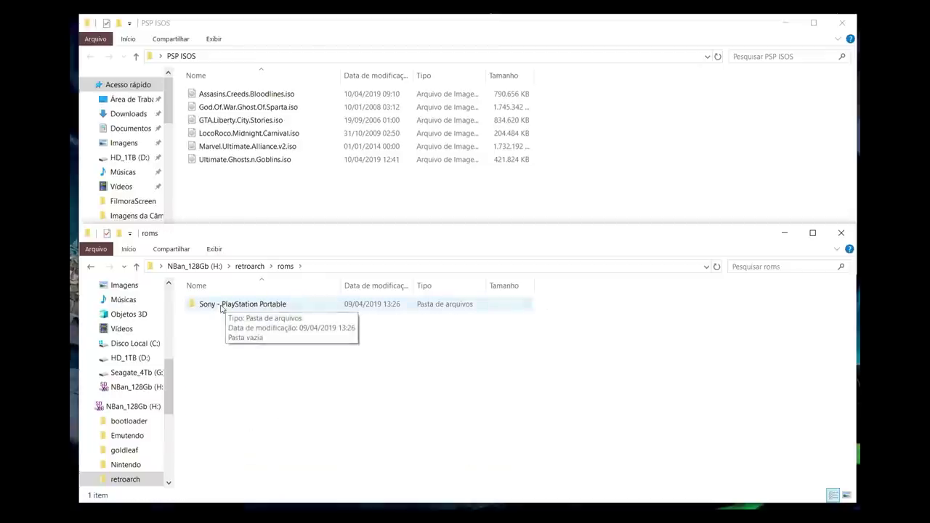
double_click(284, 306)
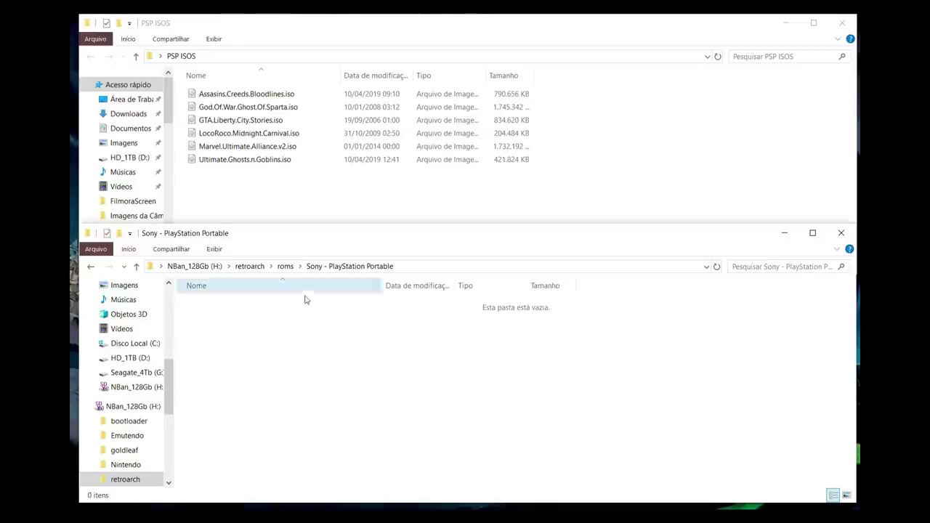
- Copy all the ISO files from PSP ISOS into the card's Sony - PlayStation Portable folder and close the source window
click(285, 95)
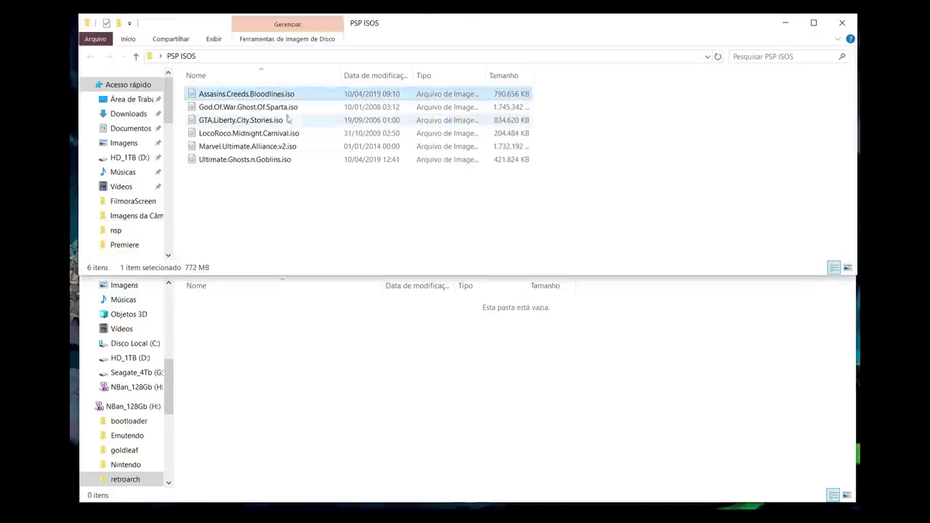
shift+click(295, 161)
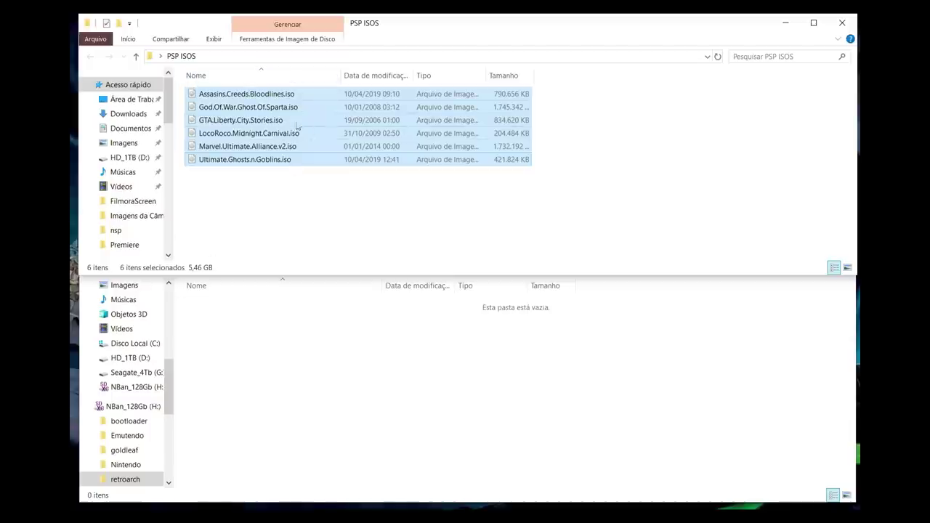
drag(273, 97, 337, 382)
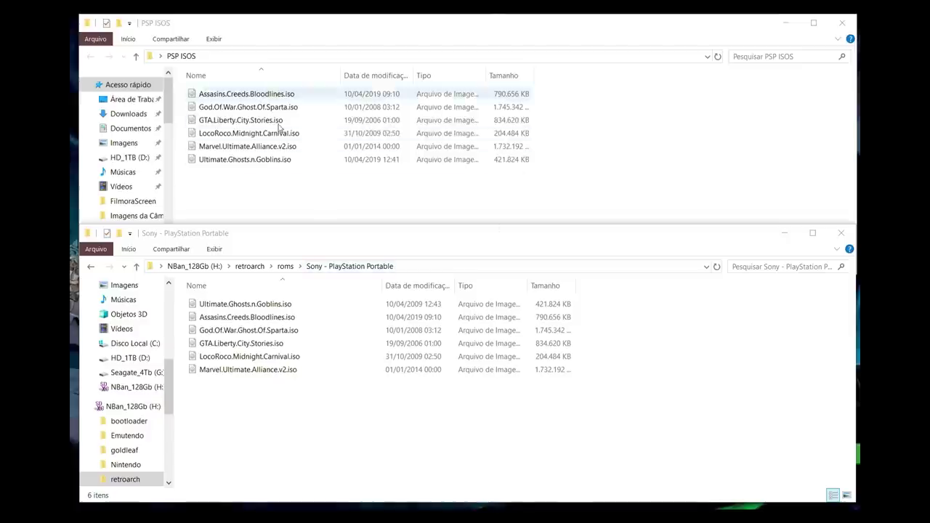
click(842, 22)
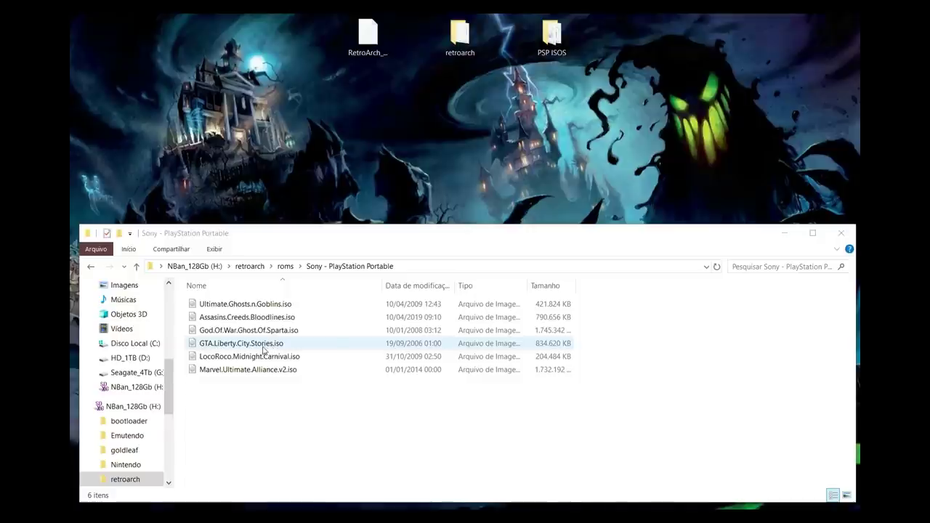
- Go back to the card's retroarch folder, show its contents as icons, and open the playlists folder
click(136, 267)
click(136, 267)
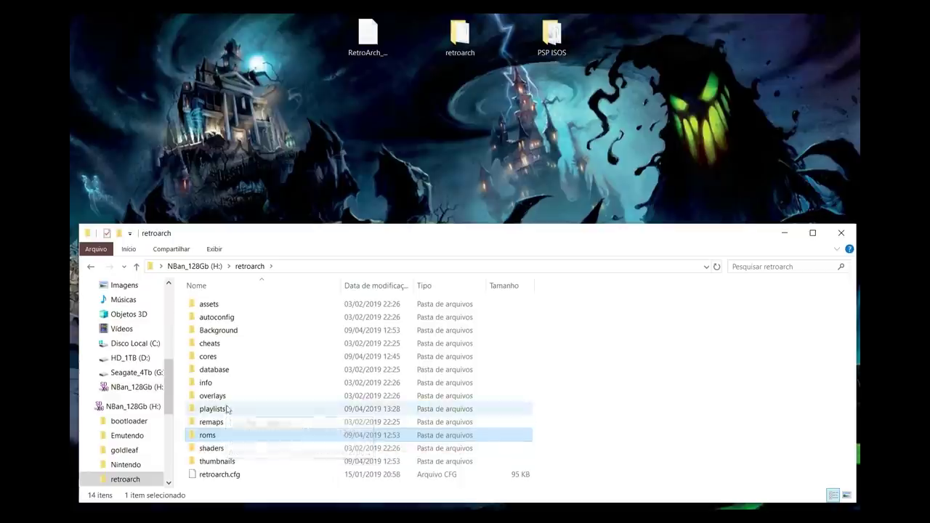
click(215, 249)
click(308, 266)
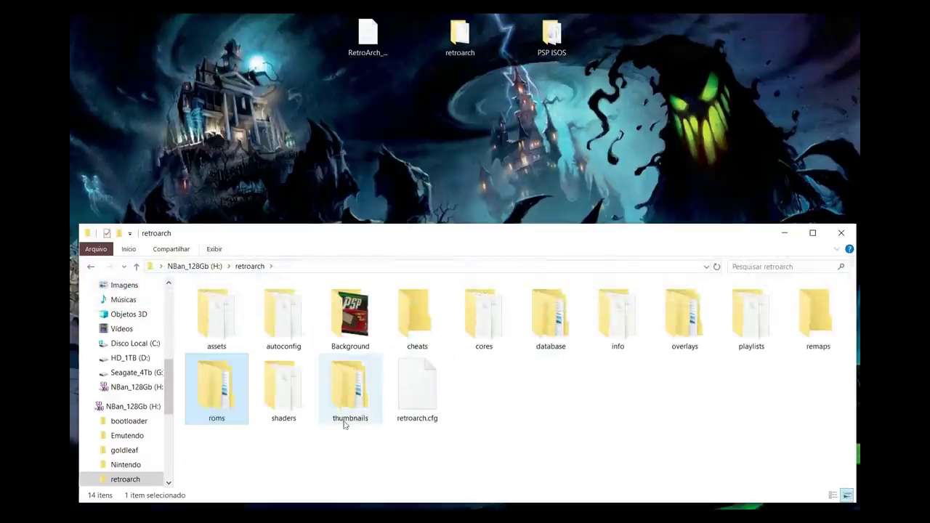
click(757, 312)
double_click(757, 313)
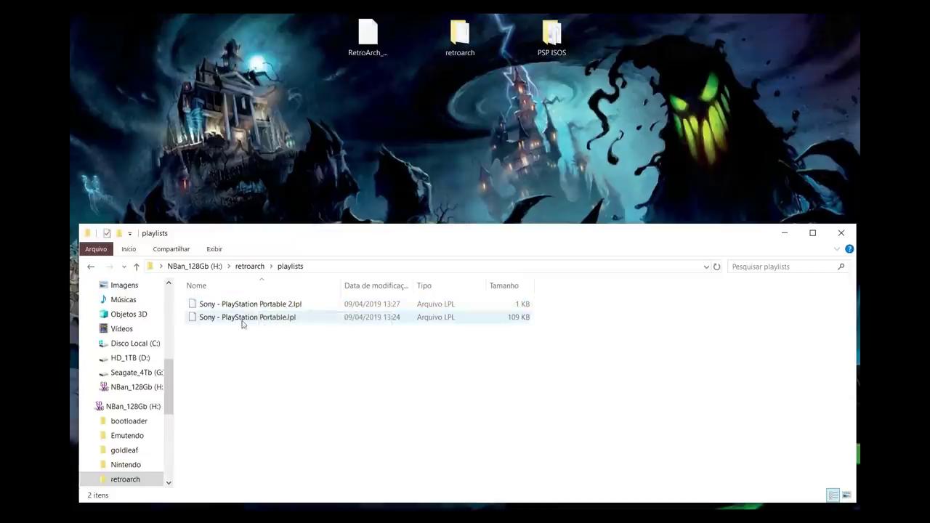
- Open the playlist file Sony - PlayStation Portable.lpl in Notepad++
click(295, 322)
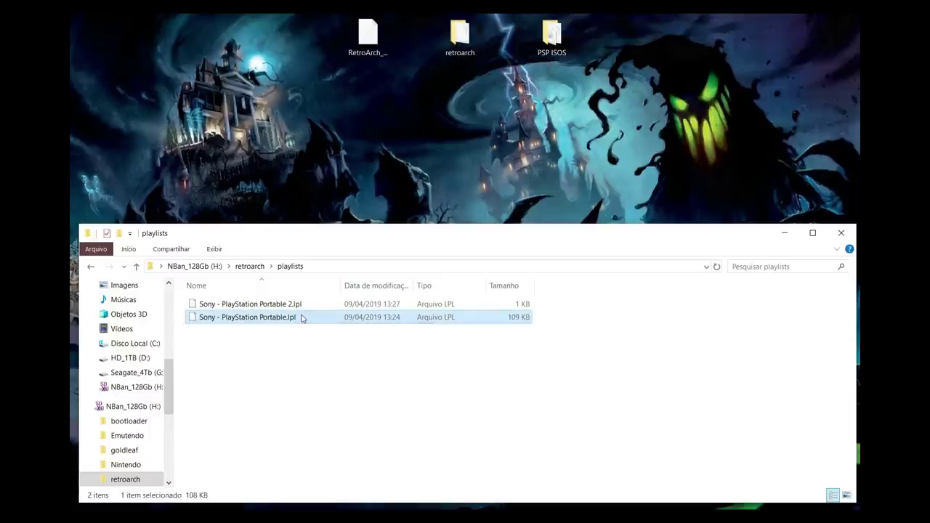
right_click(303, 318)
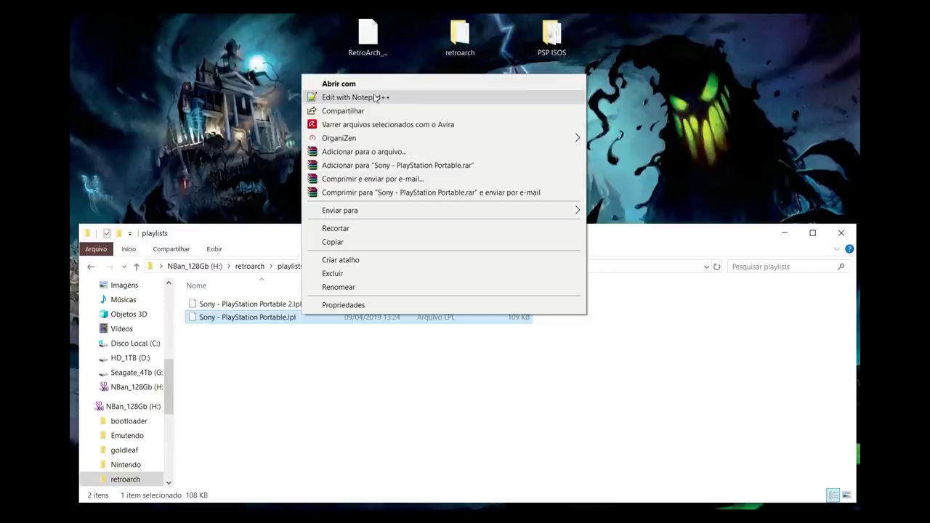
click(373, 99)
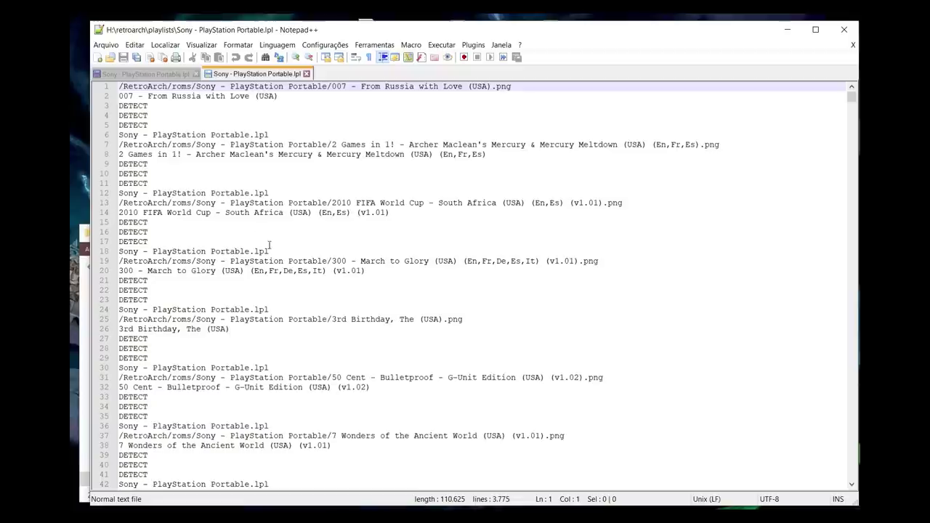
- Set the playlist editor aside and check the ISO file names in the PSP ISOS folder
click(791, 30)
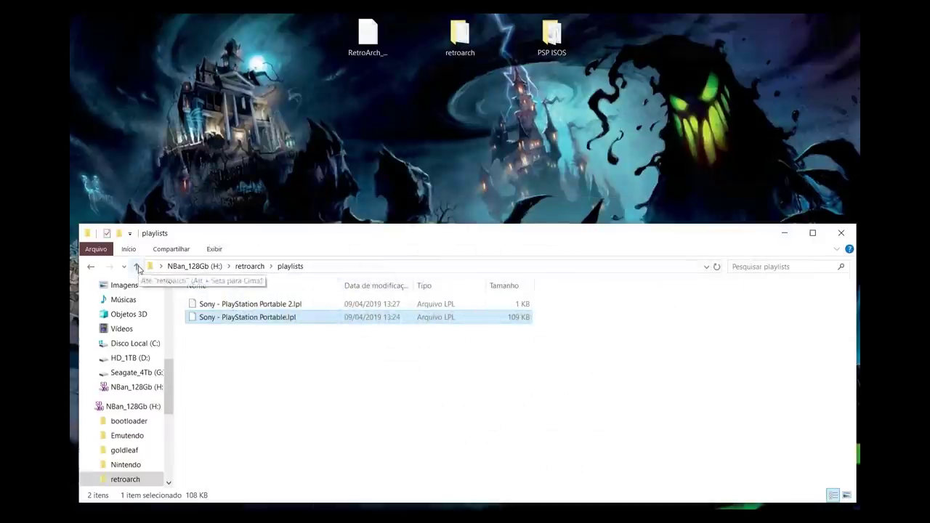
double_click(565, 44)
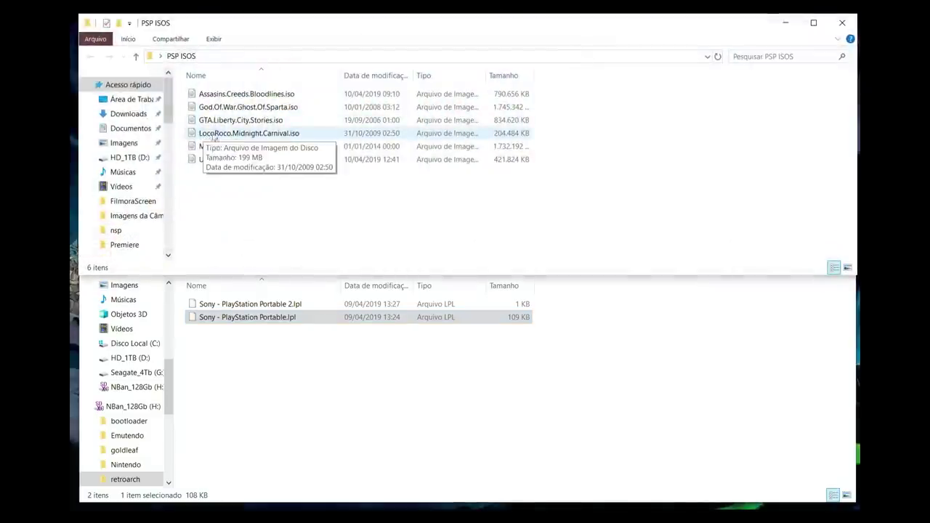
click(842, 22)
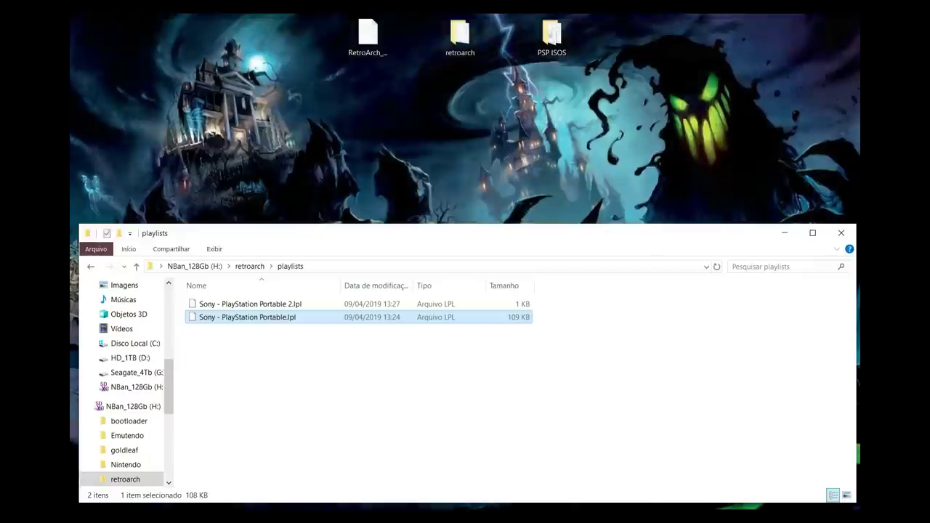
- Return to Sony - PlayStation Portable.lpl in Notepad++ and find the LocoRoco entries in the playlist
double_click(471, 317)
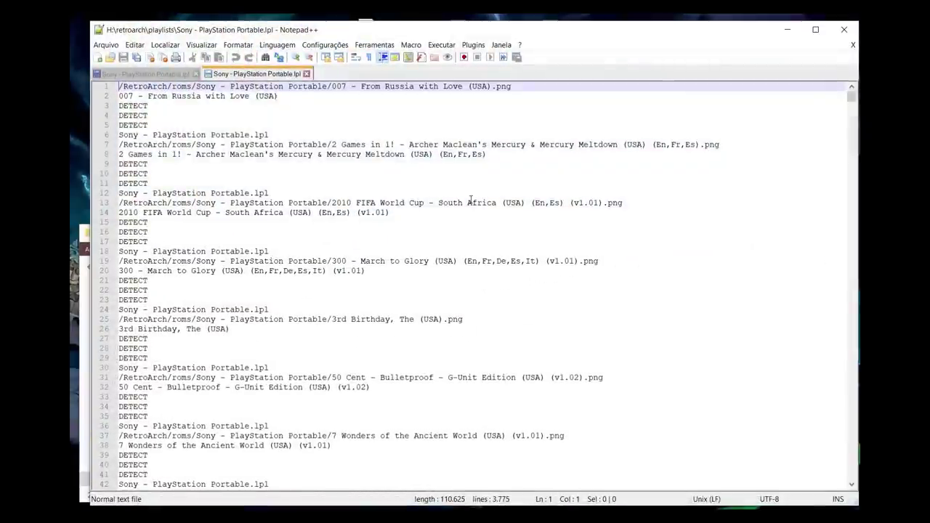
scroll(279, 207, down, 4)
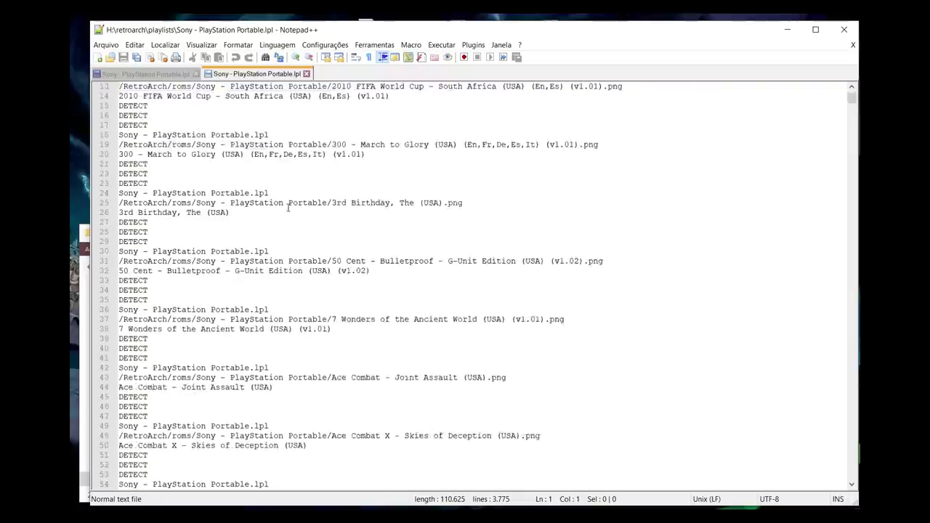
scroll(280, 206, down, 20)
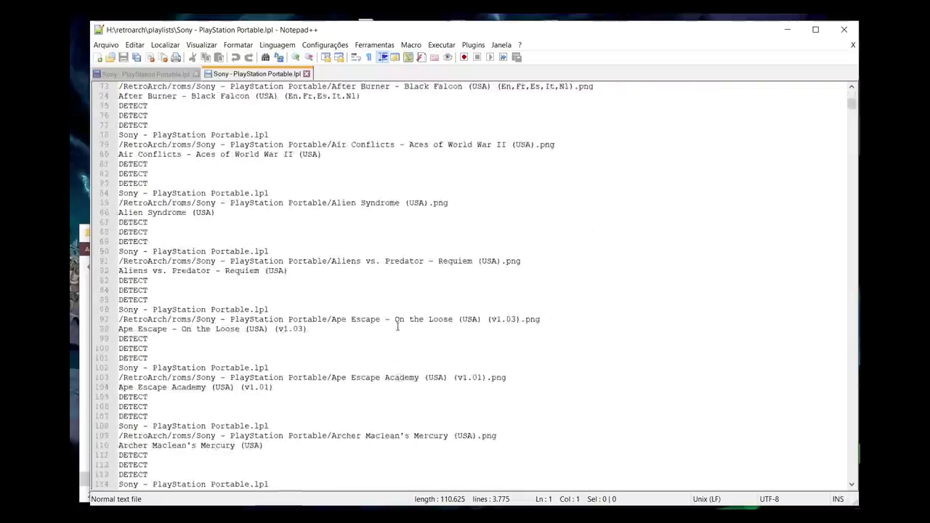
scroll(398, 327, down, 8)
scroll(422, 377, down, 20)
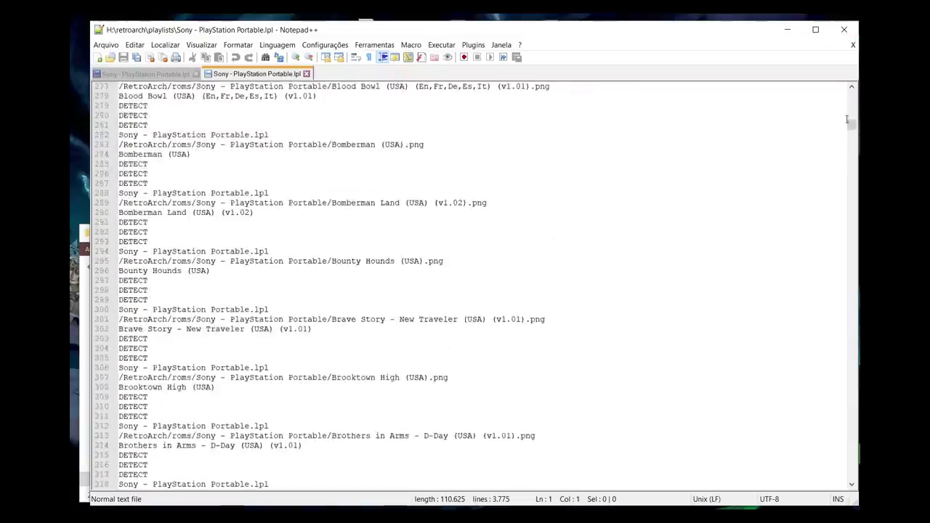
drag(852, 123, 852, 253)
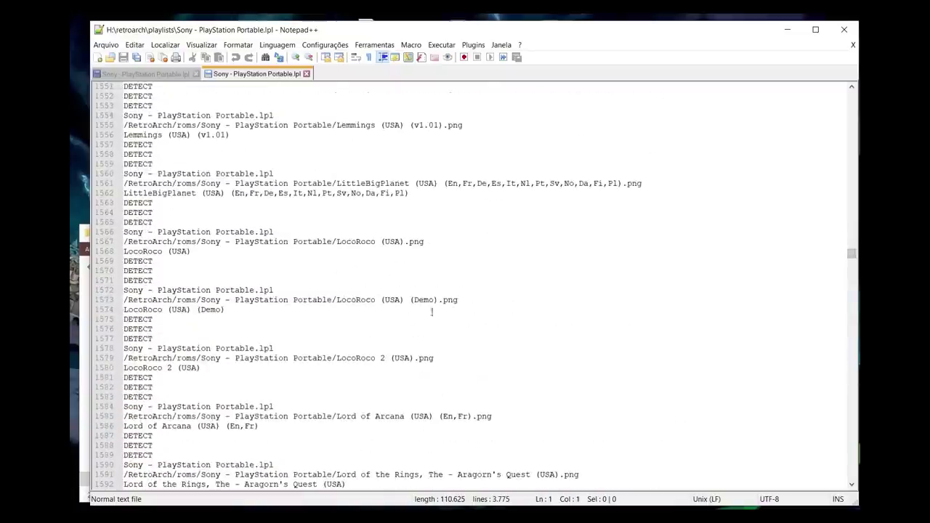
scroll(398, 313, up, 1)
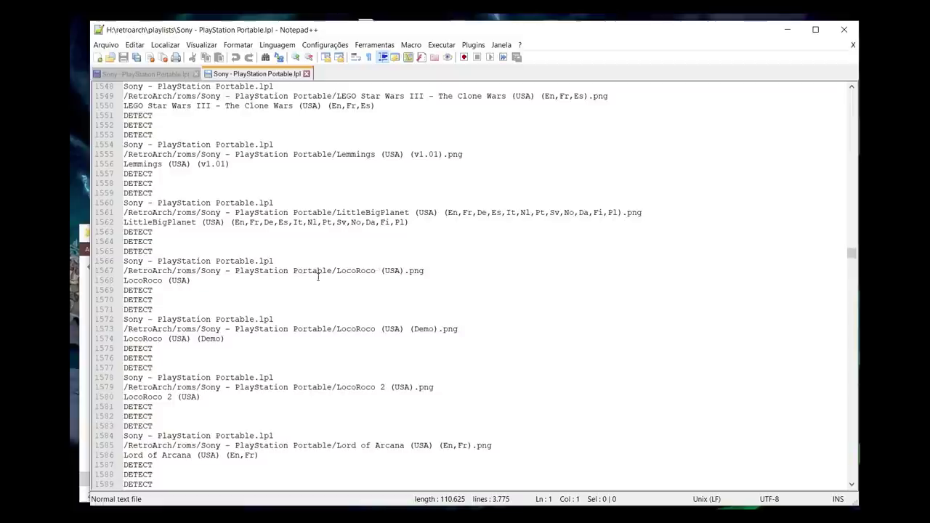
- Change the file extension in the LocoRoco (USA) path of the playlist from png to iso
click(408, 270)
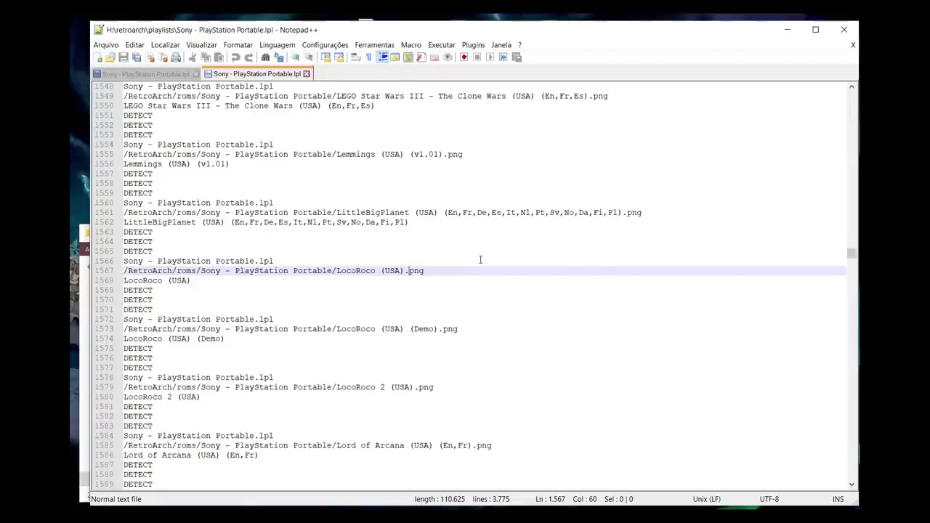
key(Delete)
key(Delete)
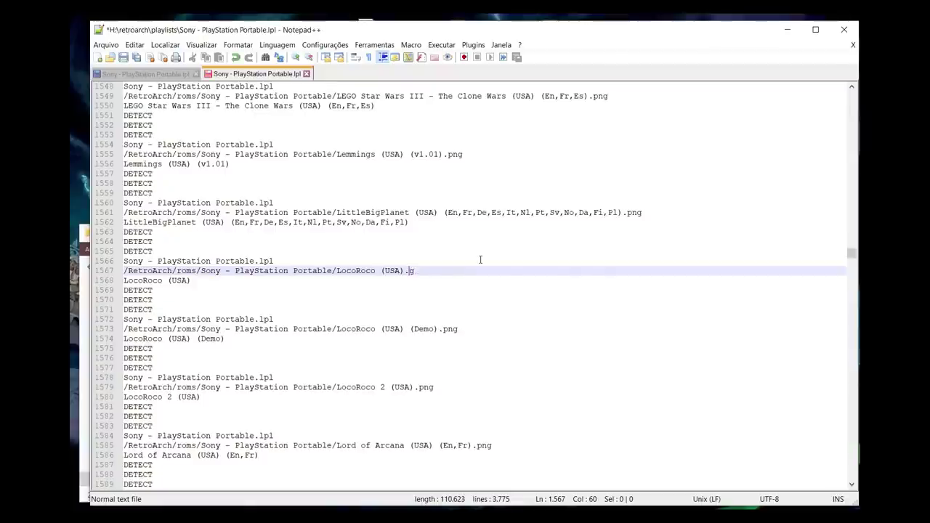
text(iso)
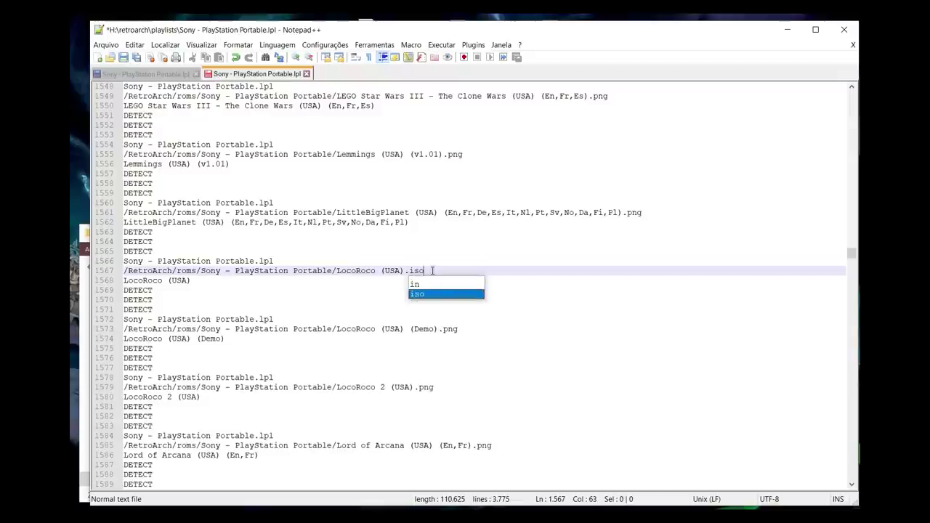
- Select the file name LocoRoco (USA).iso in the edited entry, then save and close the playlist file
drag(433, 271, 337, 270)
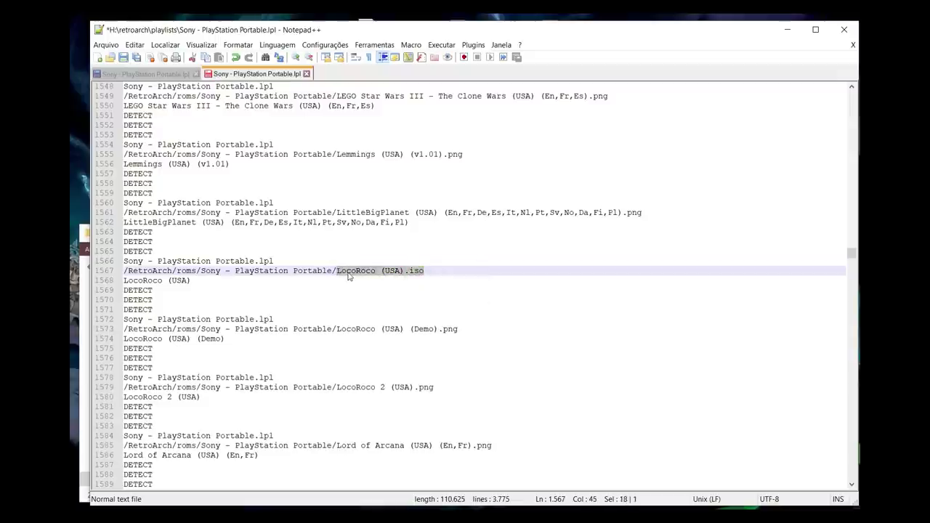
right_click(417, 271)
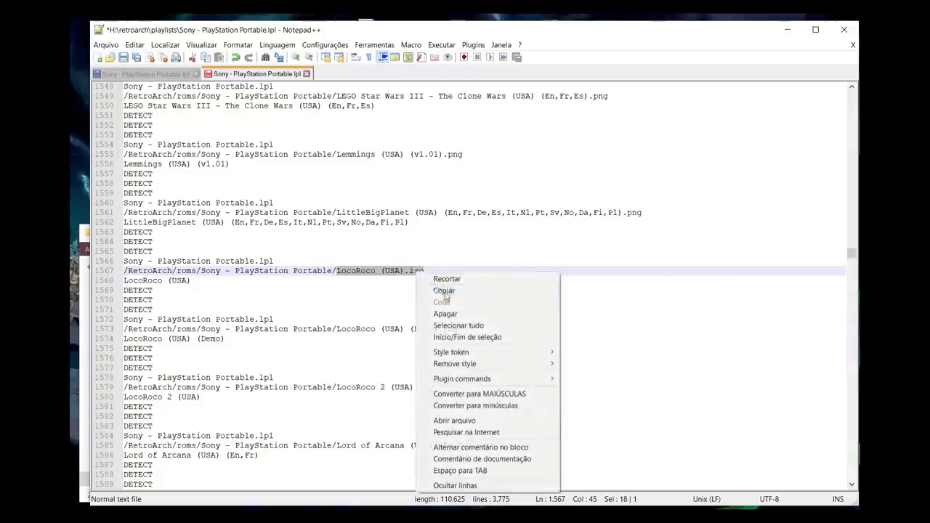
key(Escape)
key(ctrl+s)
click(844, 29)
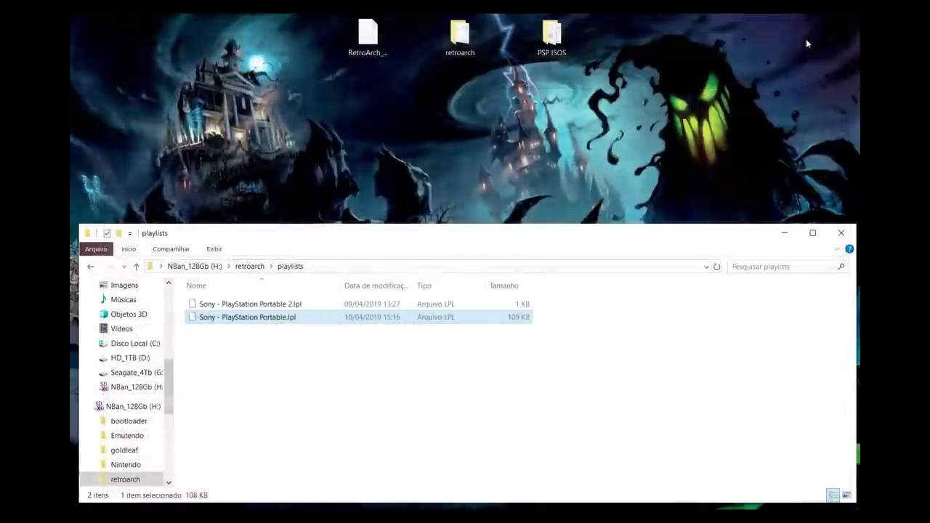
- Go up to the card's retroarch folder and open the Sony - PlayStation Portable folder inside roms
click(137, 267)
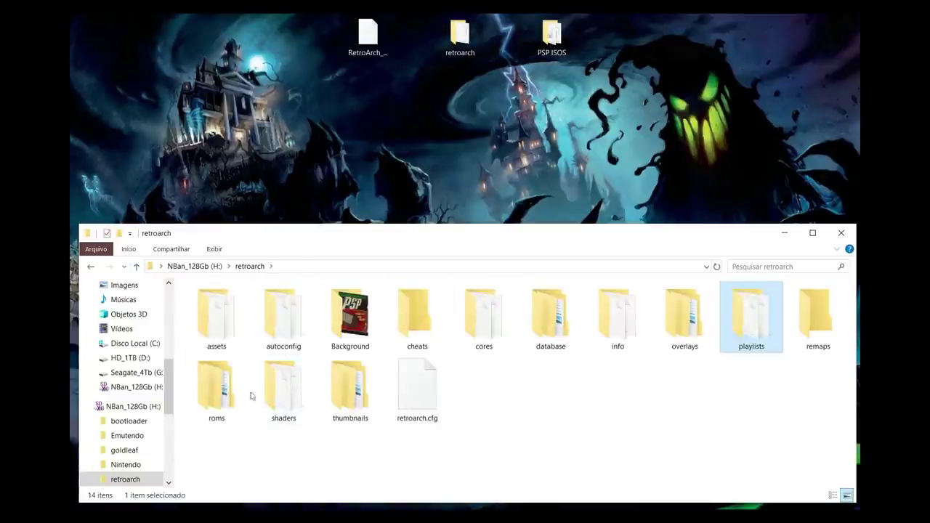
double_click(222, 400)
double_click(234, 304)
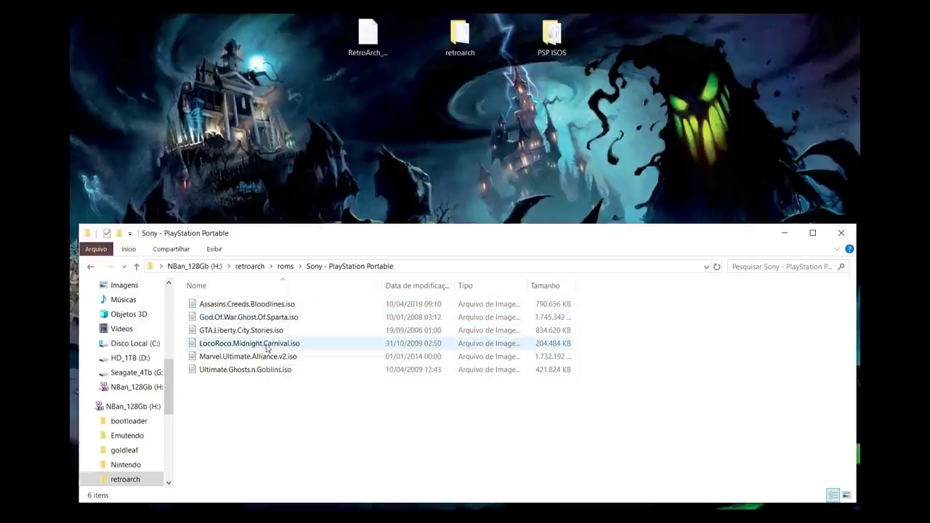
click(305, 346)
right_click(306, 348)
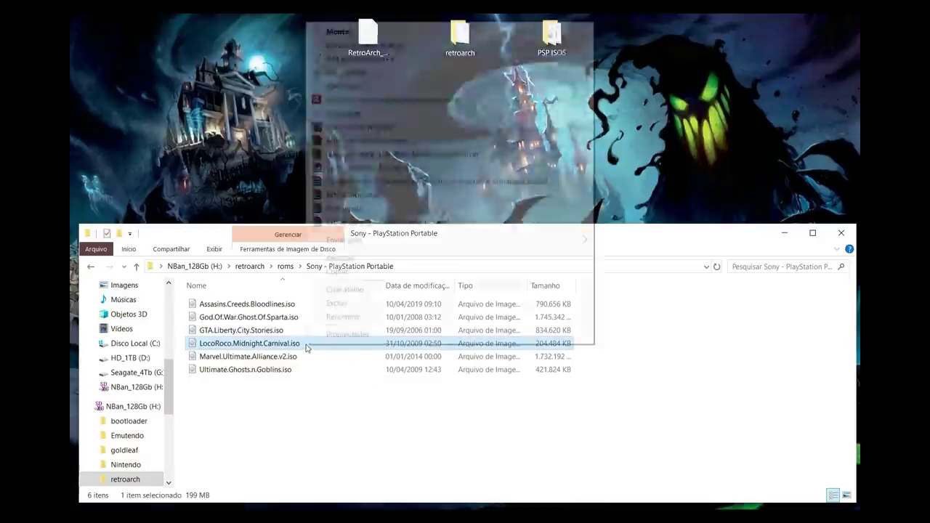
click(342, 395)
right_click(305, 347)
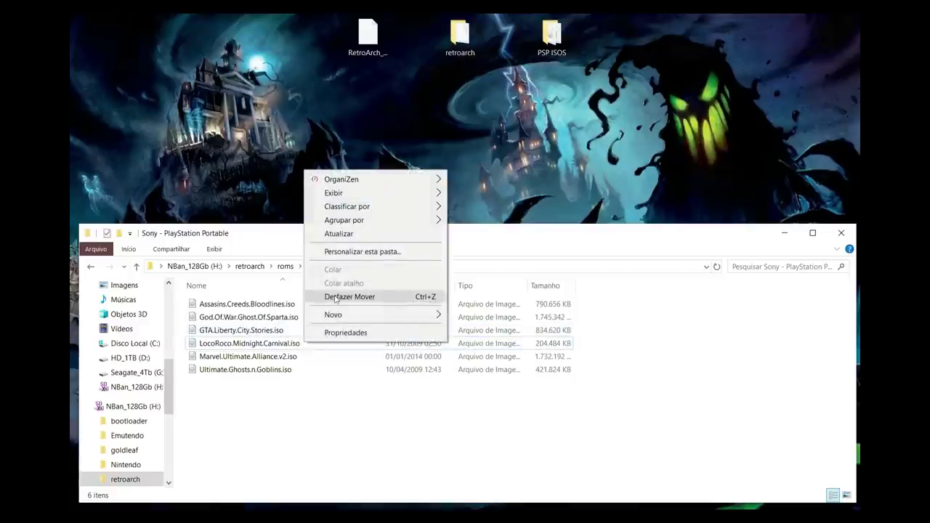
mouse_move(364, 222)
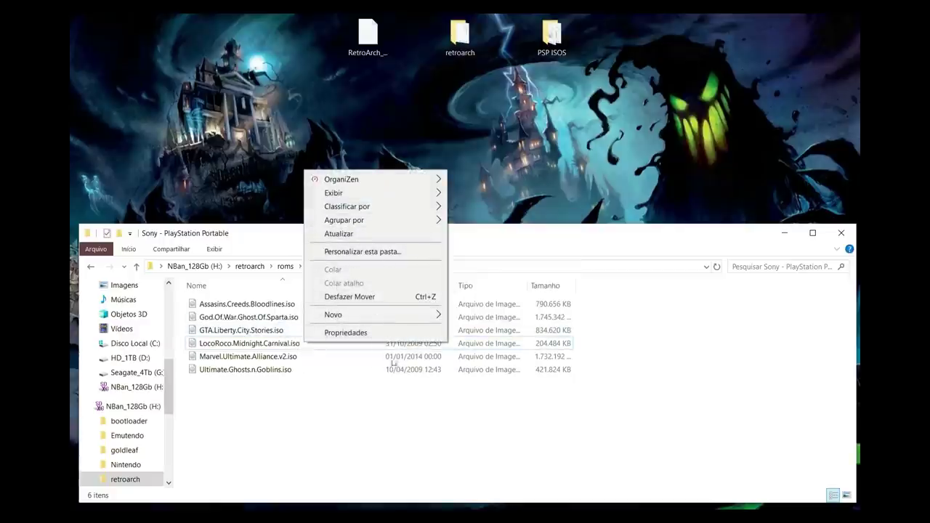
- Rename LocoRoco.Midnight.Carnival.iso to LocoRoco (USA).iso, matching the playlist entry, and close the folder window
click(243, 347)
click(242, 346)
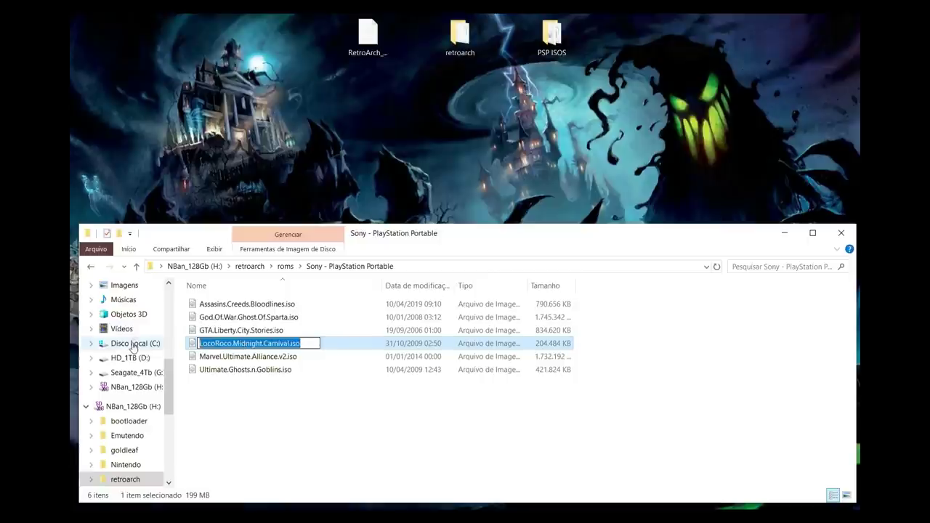
text(LocoRoco (USA))
click(352, 461)
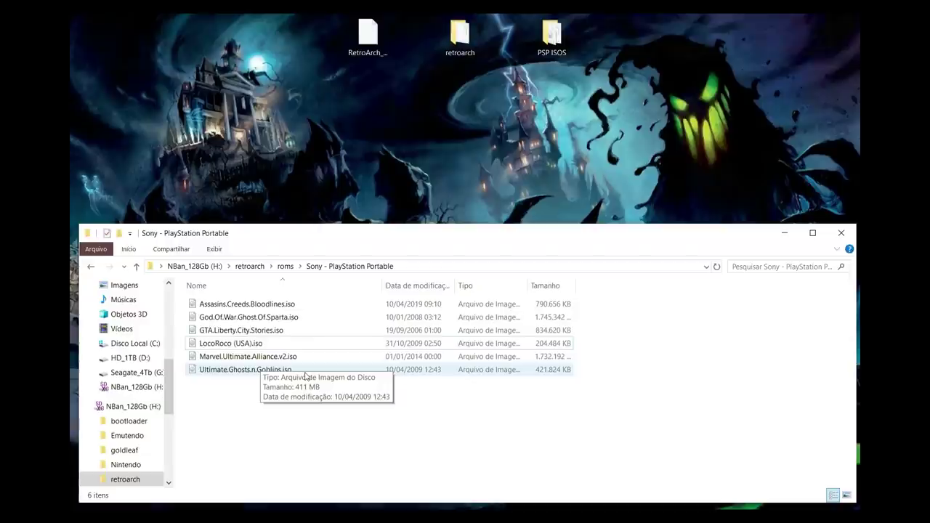
click(228, 344)
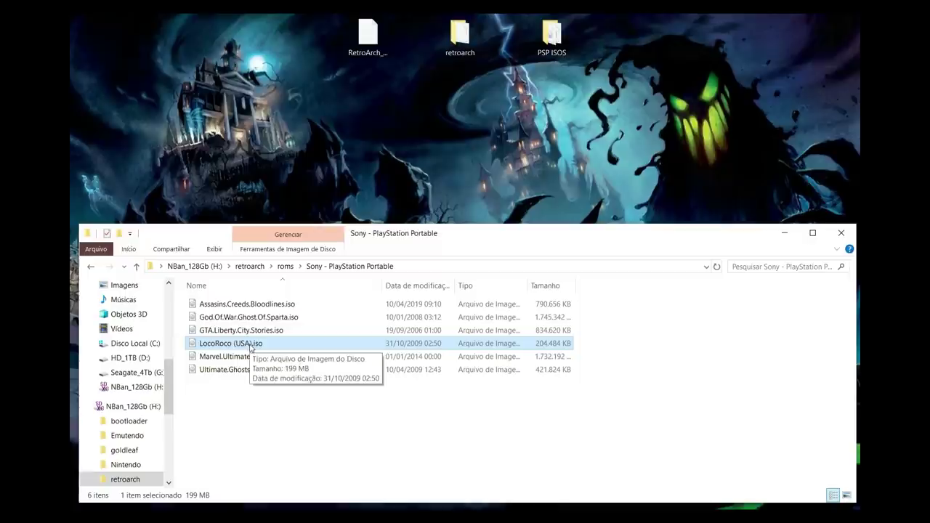
click(840, 233)
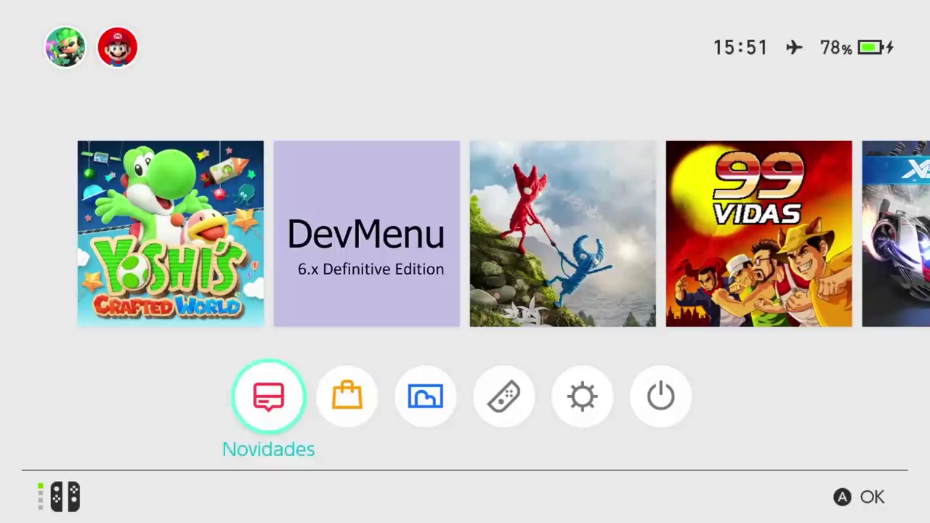
- Switch to the Nintendo Switch, open the console settings, and check the system version in the Consola section
key(Right)
key(Right)
key(Right)
key(Right)
key(Right)
key(Left)
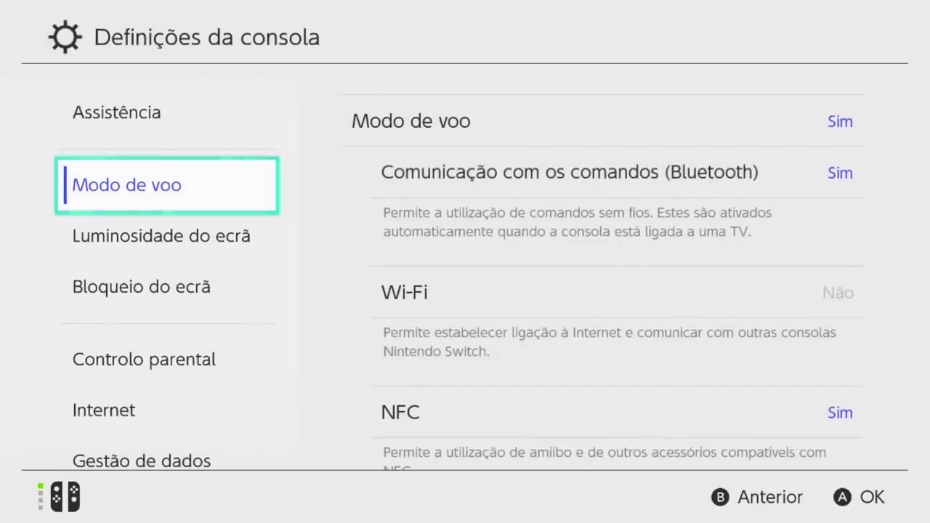
key(Down)
key(Down)
key(Down)
key(Down)
key(Down)
key(Down)
key(Down)
key(Down)
key(Down)
key(Down)
key(Down)
key(Down)
key(Down)
key(Down)
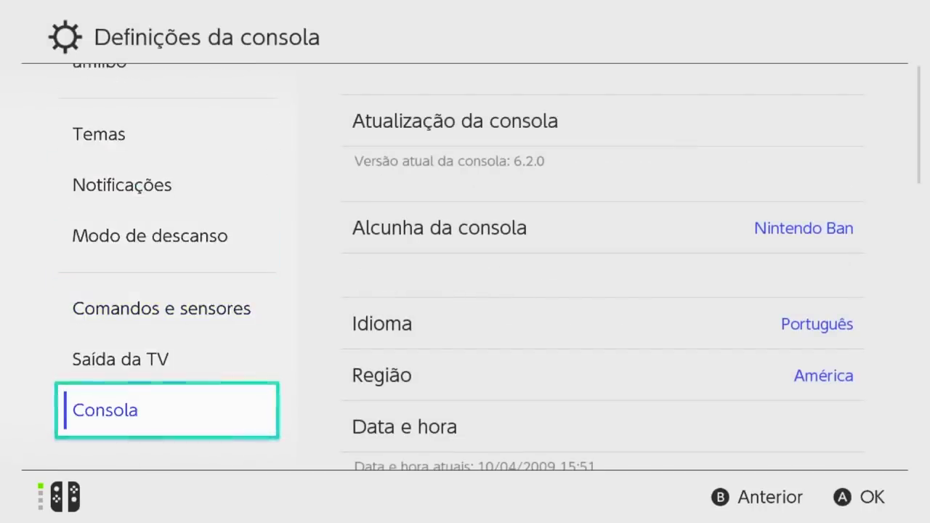
- Leave the console settings and open the SX OS menu from the Switch home screen
key(Escape)
key(Down)
key(Right)
key(Right)
key(Return)
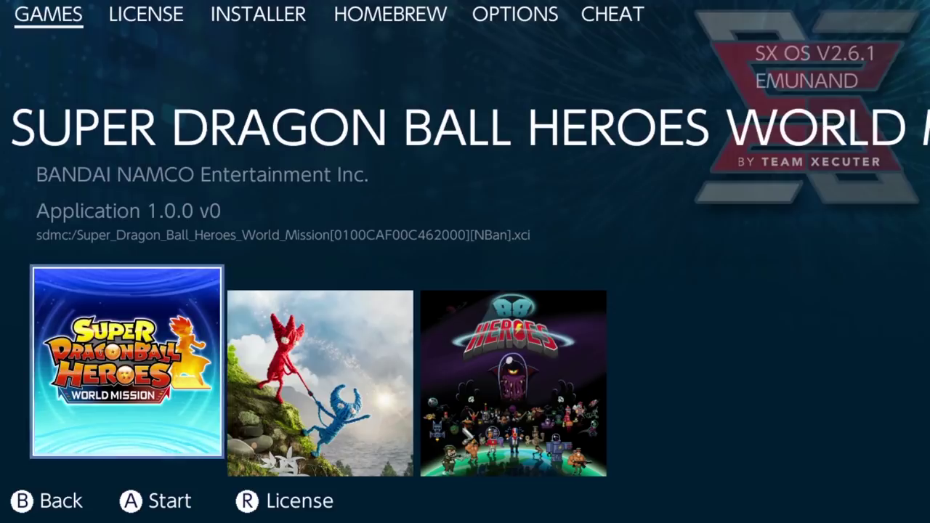
- Install RetroArch from RetroArch_PSP[0584B04A9B810000].nsp to microSD storage with the SX OS installer
key(r)
key(r)
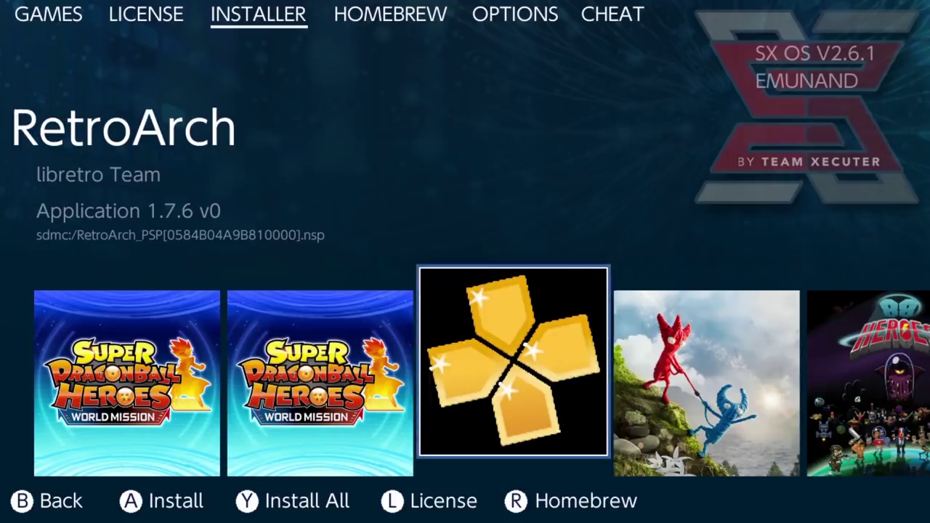
key(a)
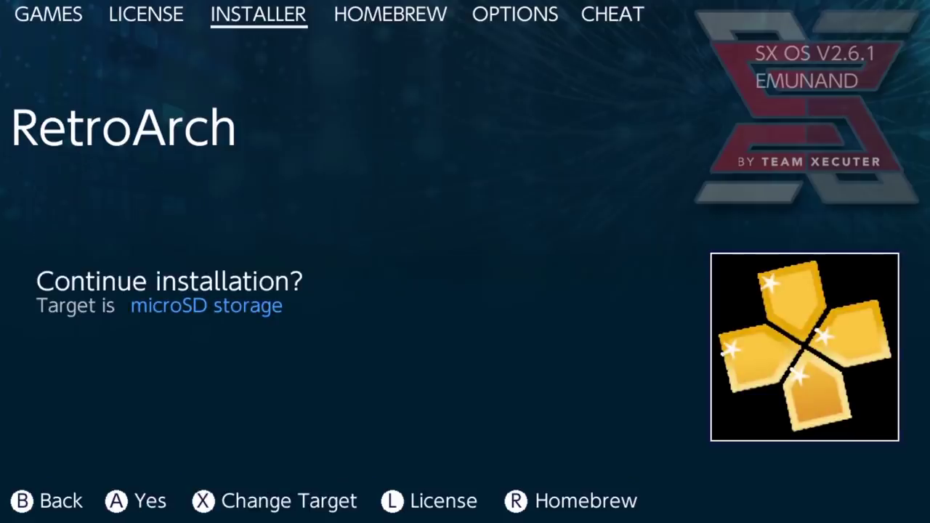
key(a)
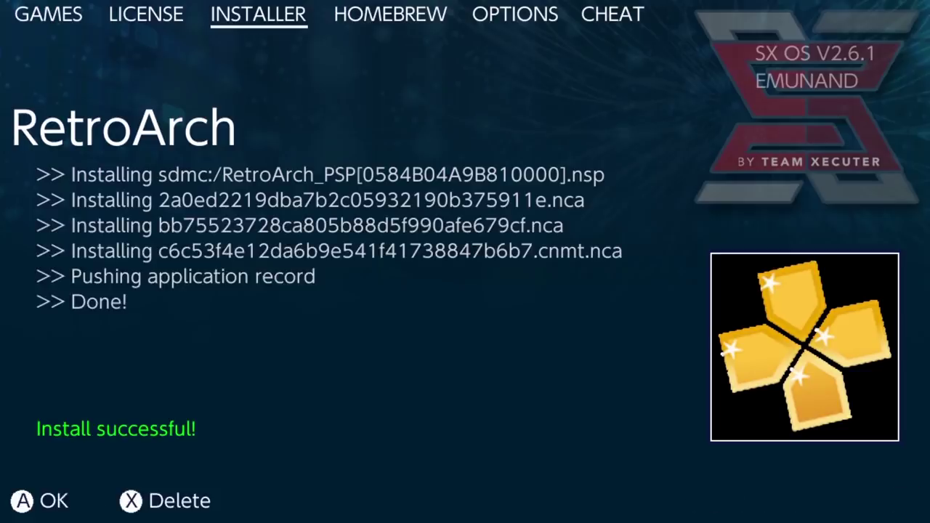
key(a)
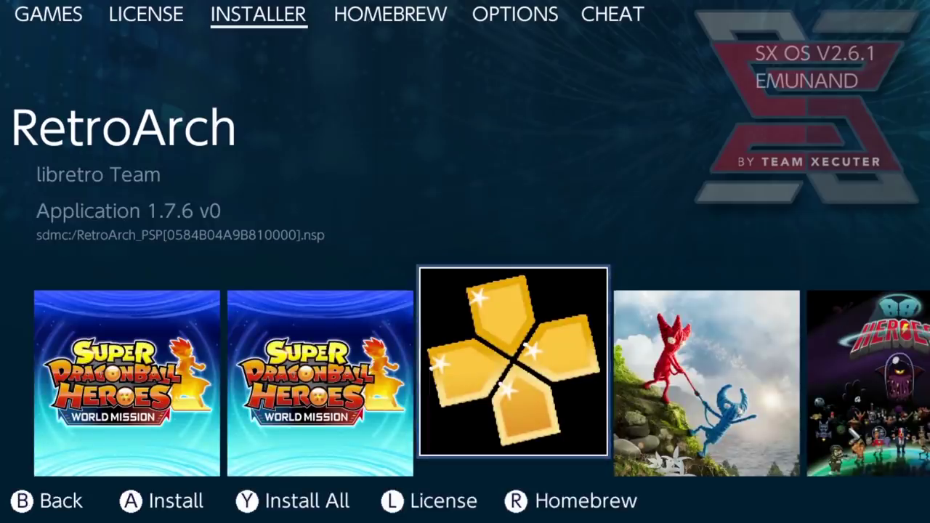